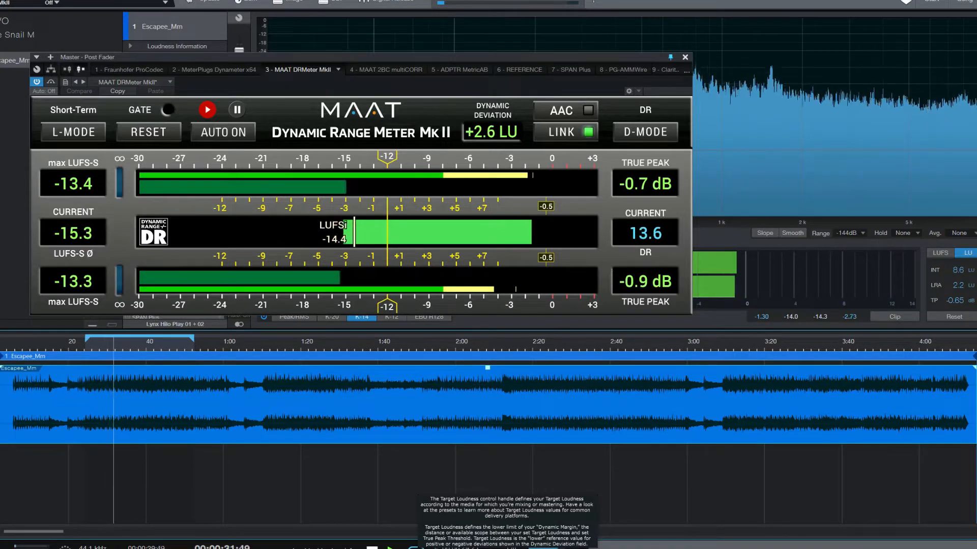
# Stop playback, move the loudness meter window off the inserts, and open the Oxford SuprEsser HR insert on the Escapee_Mm track
pyautogui.press('space')
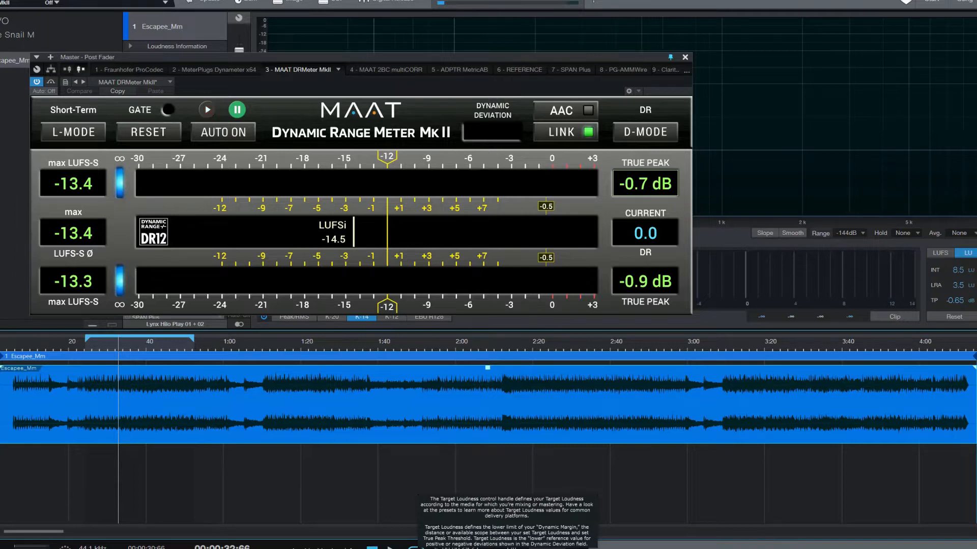
pyautogui.moveTo(357, 57); pyautogui.dragTo(341, 108)
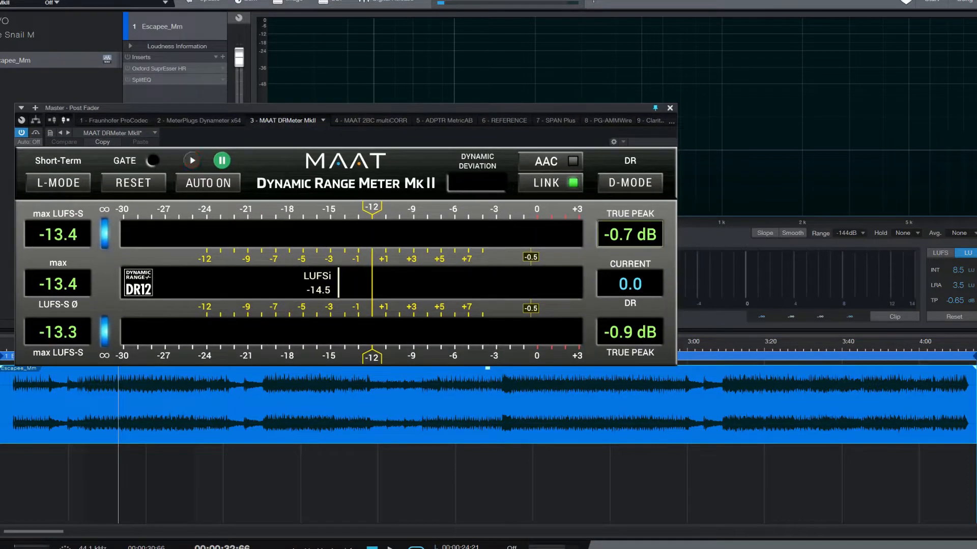
pyautogui.click(159, 69)
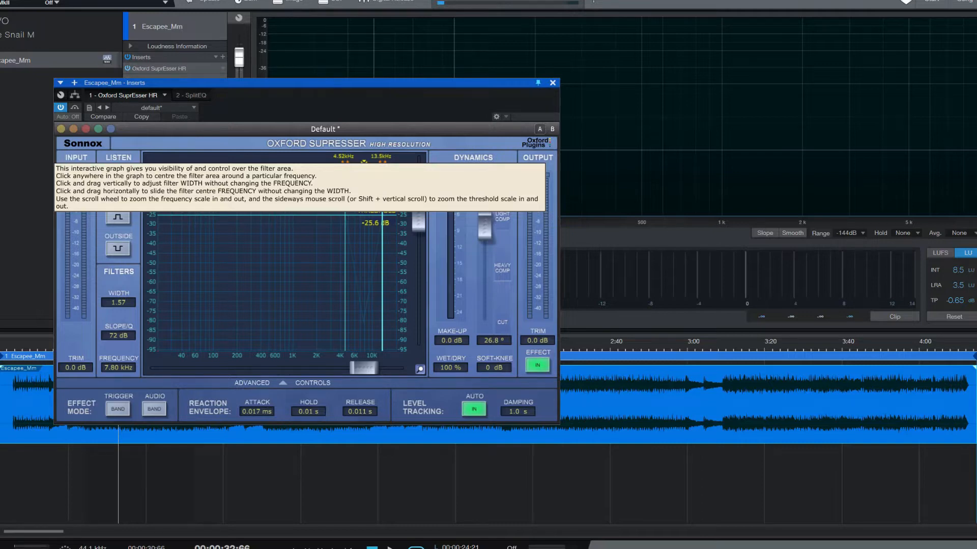
# Play the track and tune the SuprEsser threshold by ear through -29.1, -23.6 and -22.7 dB to -26.1 dB, checking against the bypassed effect
pyautogui.press('space')
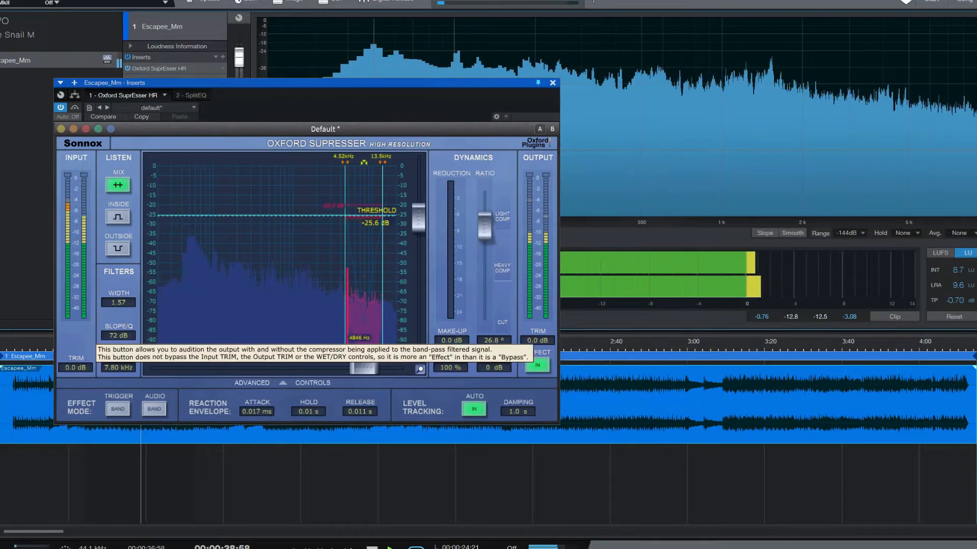
pyautogui.click(537, 365)
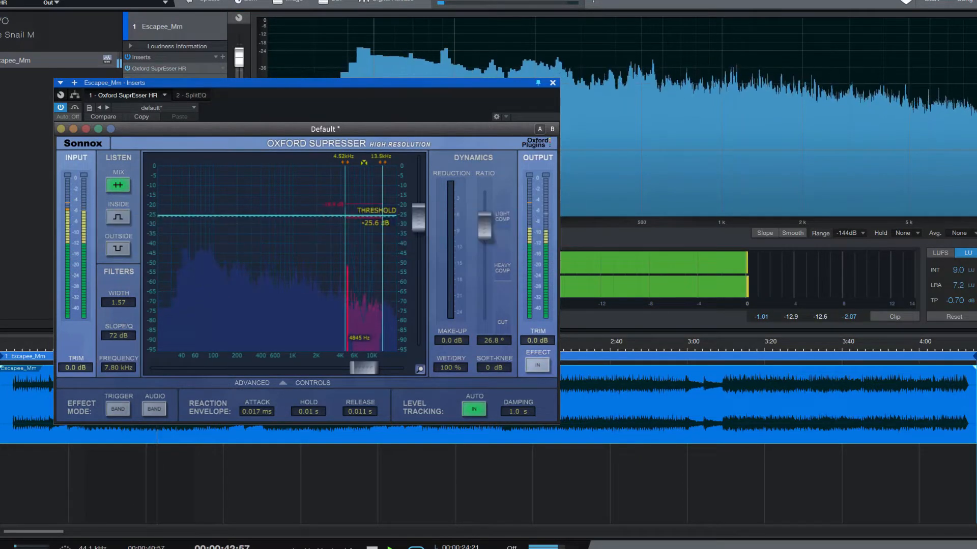
pyautogui.moveTo(418, 216); pyautogui.dragTo(418, 223)
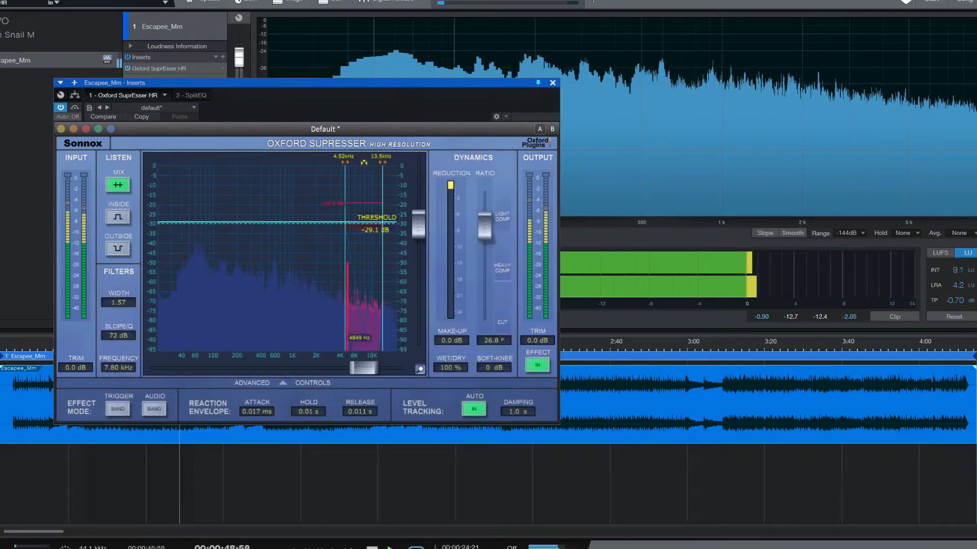
pyautogui.moveTo(419, 224); pyautogui.dragTo(418, 211)
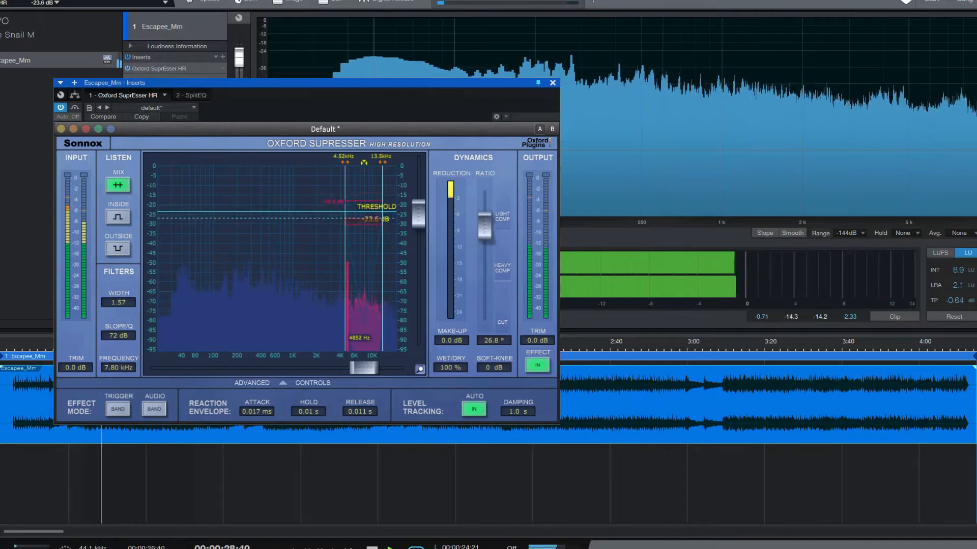
pyautogui.click(537, 366)
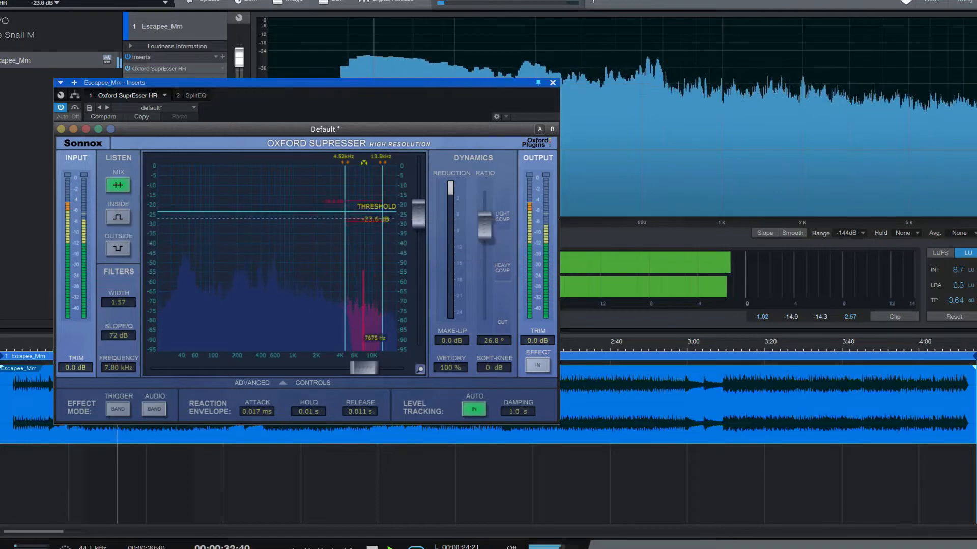
pyautogui.moveTo(418, 214); pyautogui.dragTo(418, 212)
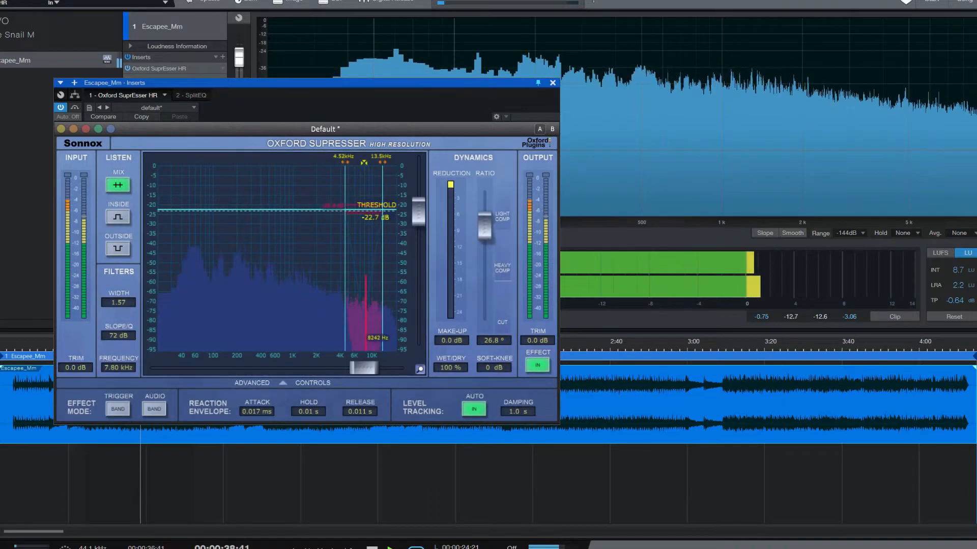
pyautogui.moveTo(419, 211); pyautogui.dragTo(418, 219)
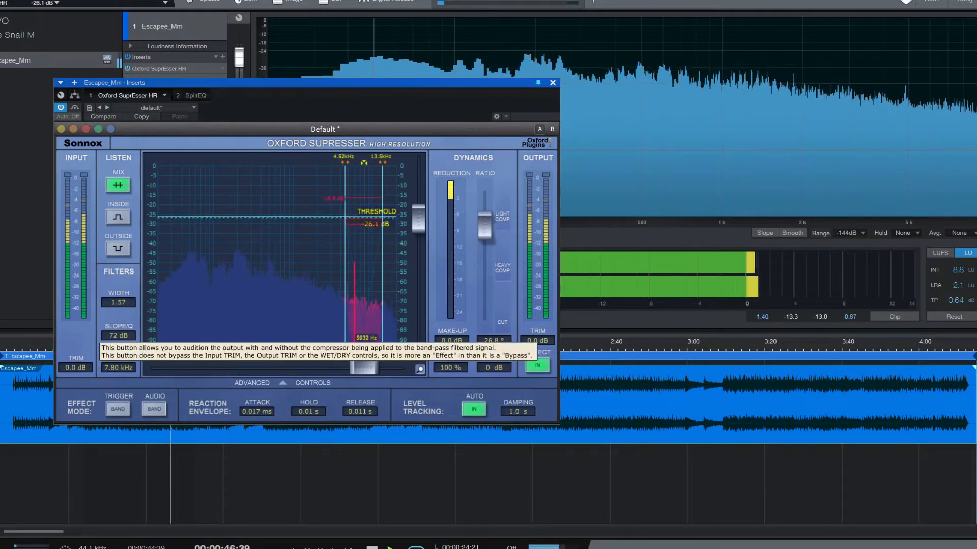
# Compare the playing mix with the SuprEsser effect off and on, and stop playback
pyautogui.click(537, 366)
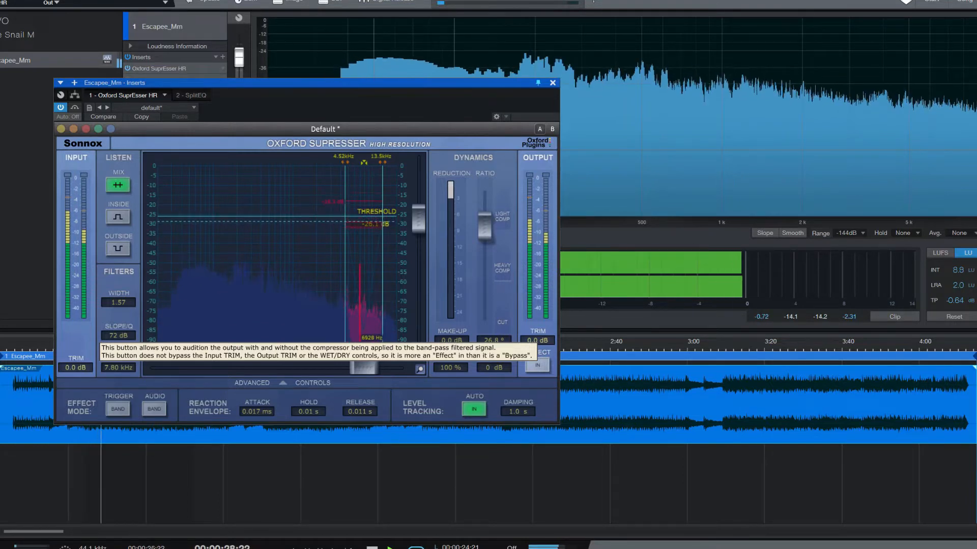
pyautogui.click(538, 365)
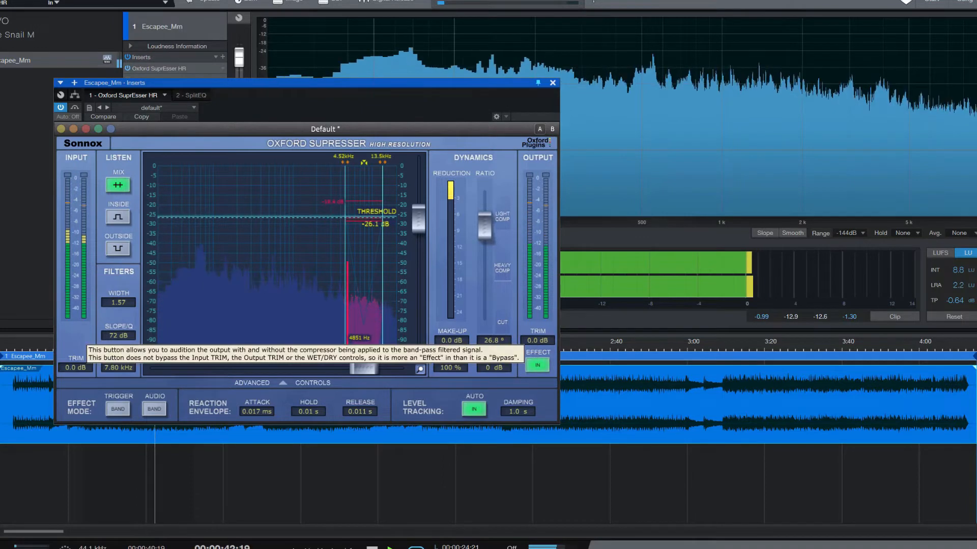
pyautogui.click(537, 365)
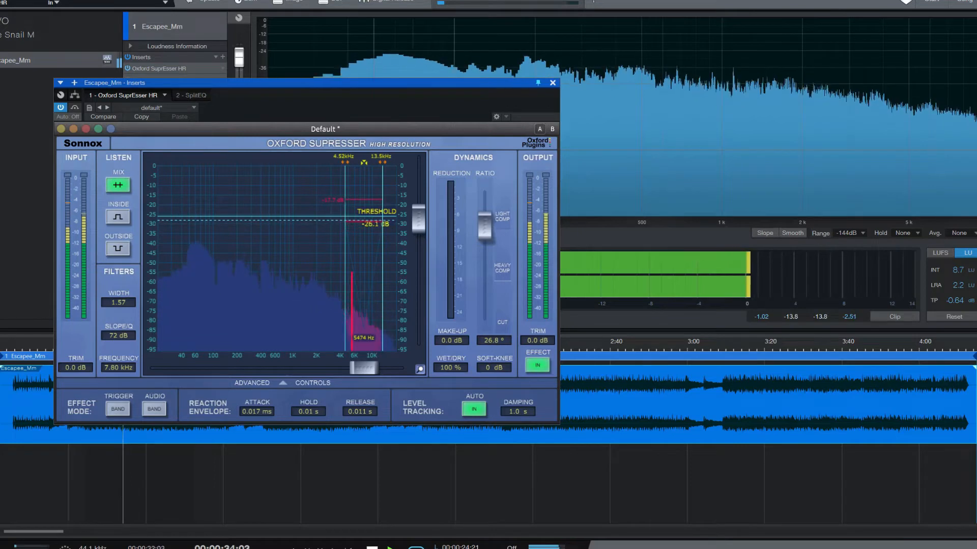
pyautogui.press('space')
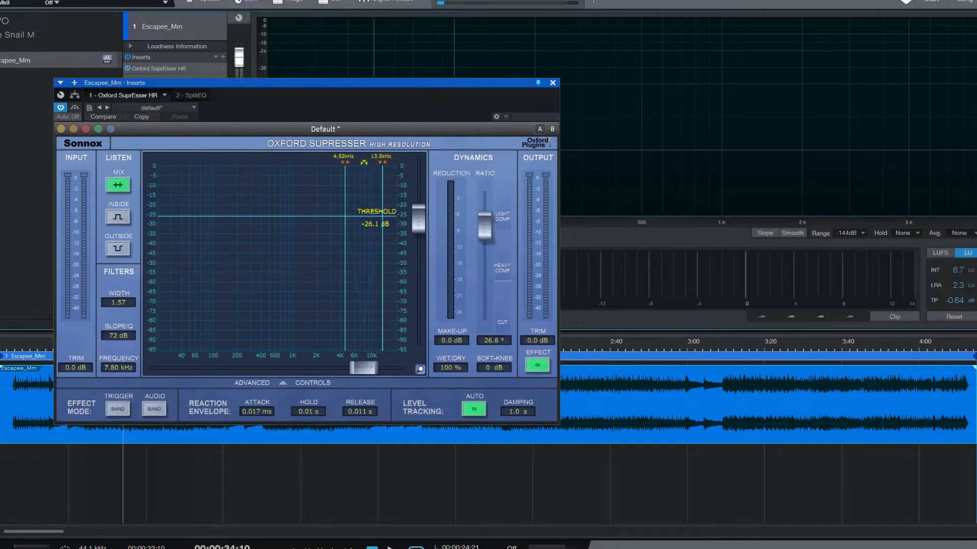
# Switch the SuprEsser listen mode between Inside and Outside with playback stopped, ending on Outside
pyautogui.click(118, 216)
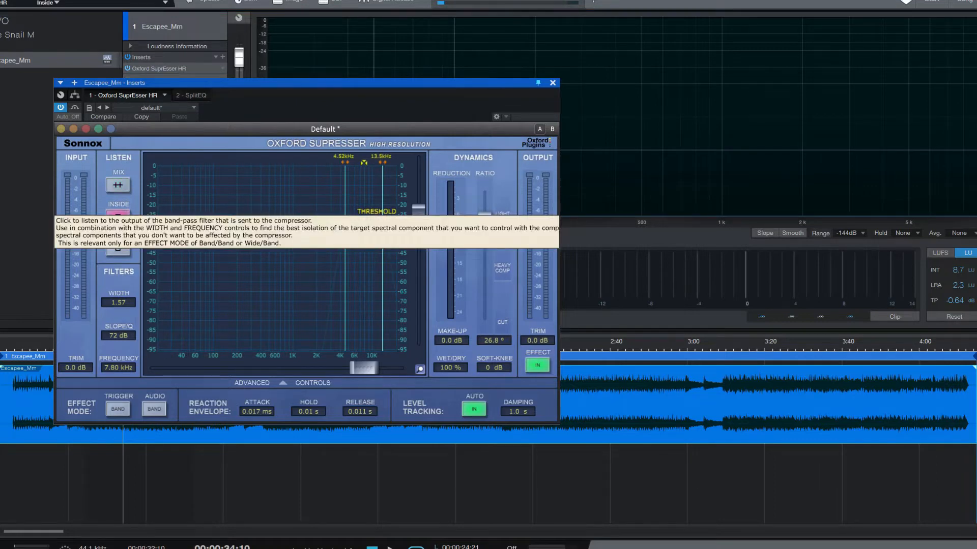
pyautogui.click(117, 248)
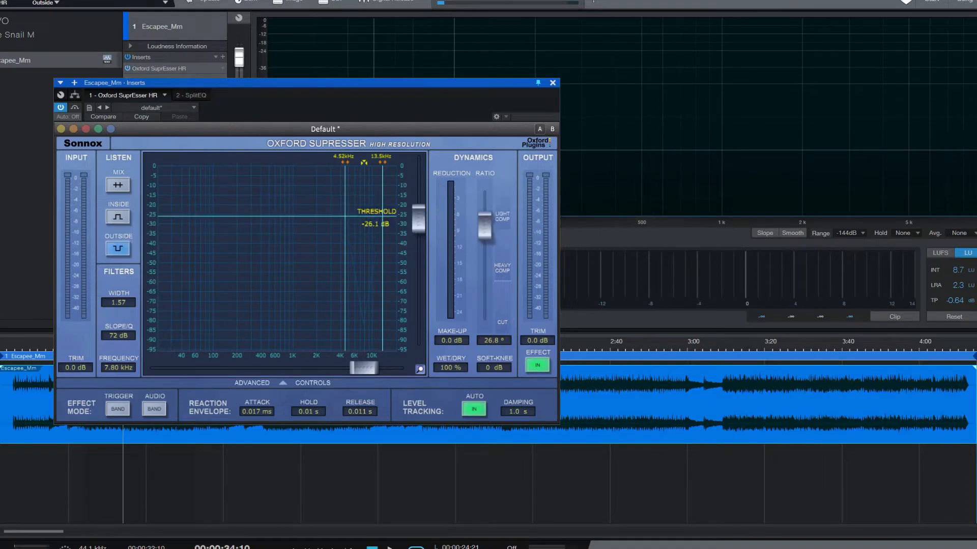
pyautogui.click(118, 217)
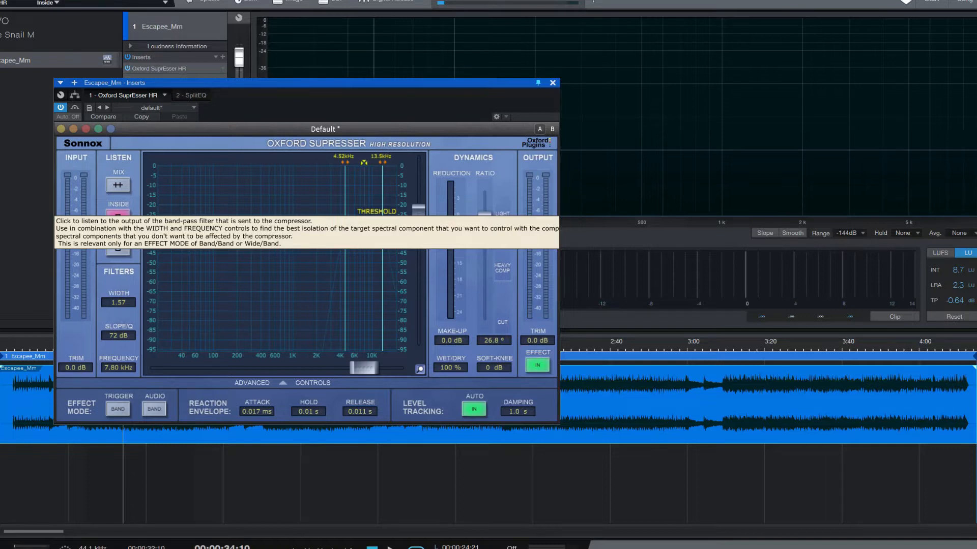
pyautogui.click(118, 248)
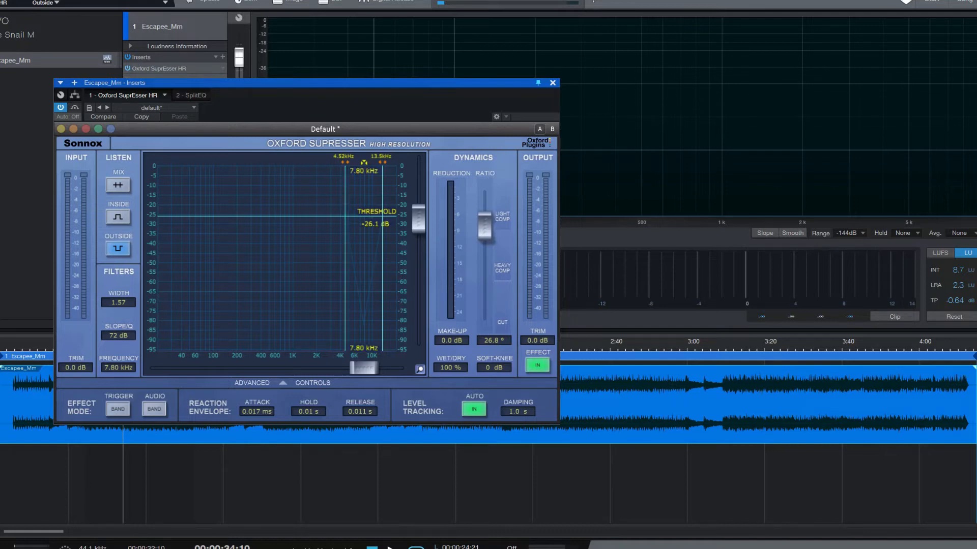
# Play the track in Outside listen mode and compare it with the effect off and on
pyautogui.press('space')
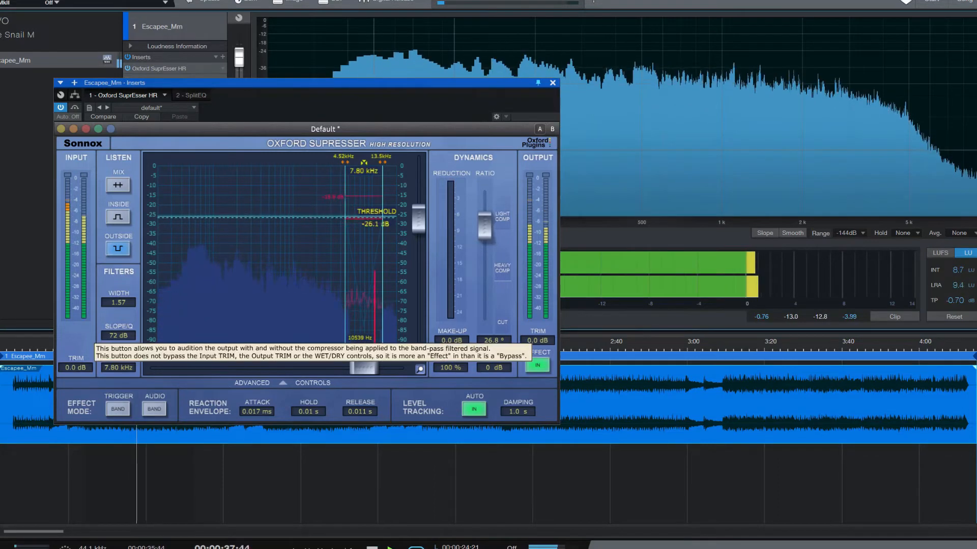
pyautogui.click(537, 365)
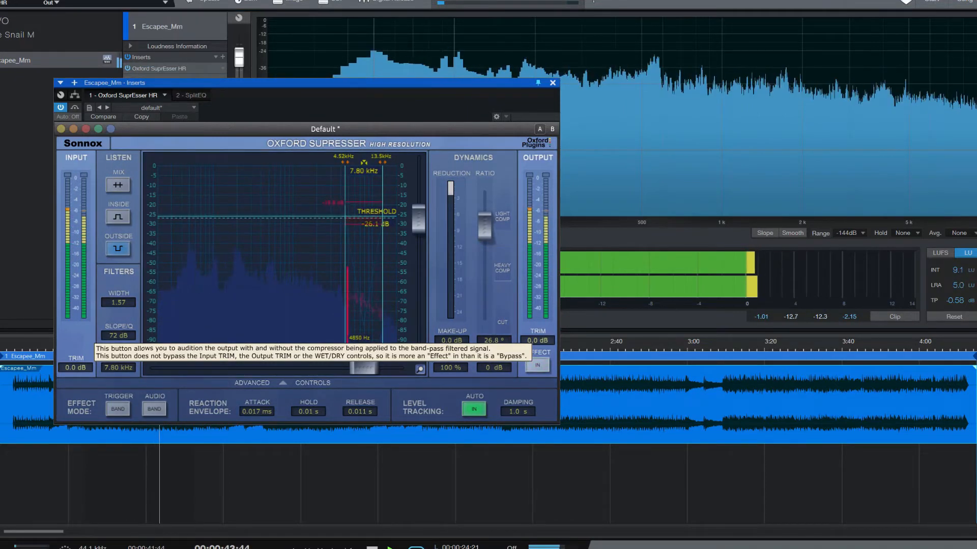
pyautogui.click(537, 366)
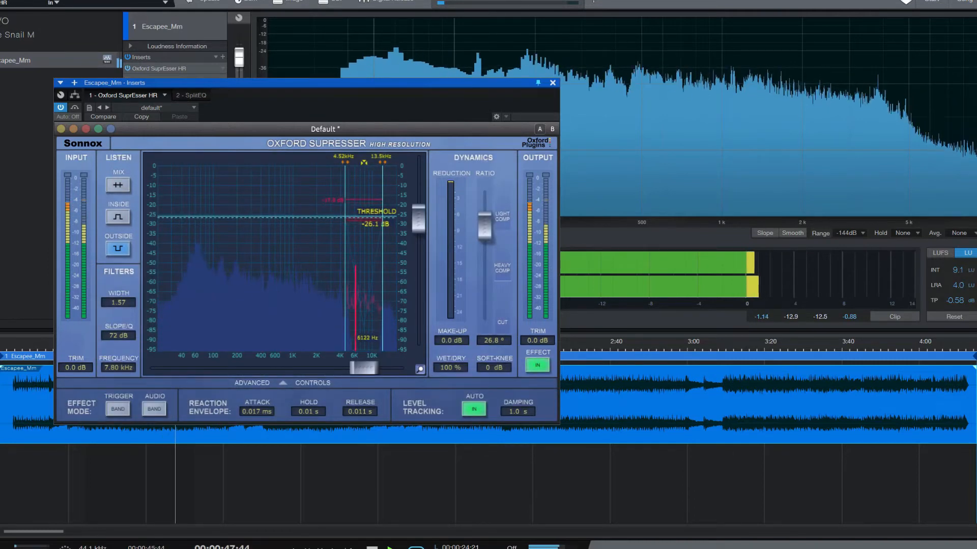
# Audition the Inside band and the Outside signal during playback, and return the listen mode to Mix
pyautogui.click(118, 217)
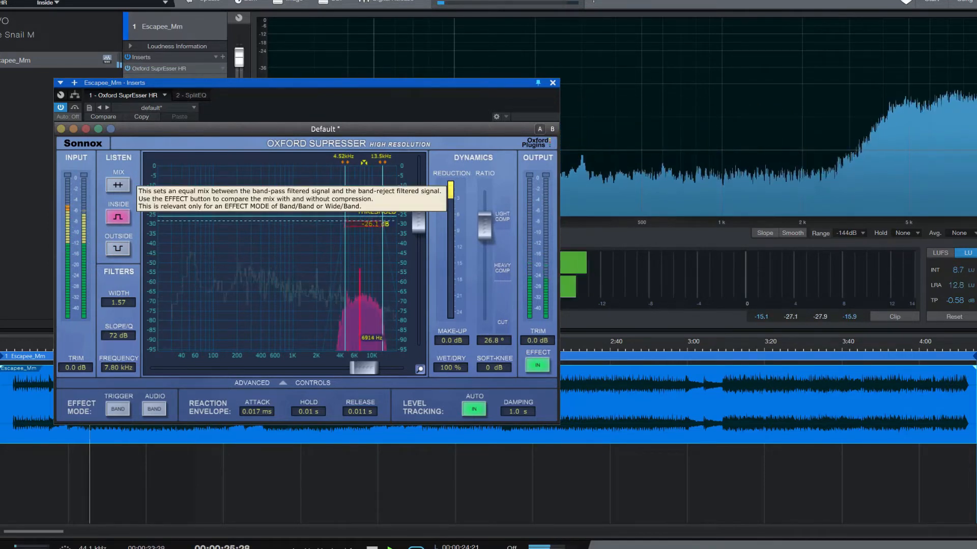
pyautogui.click(118, 248)
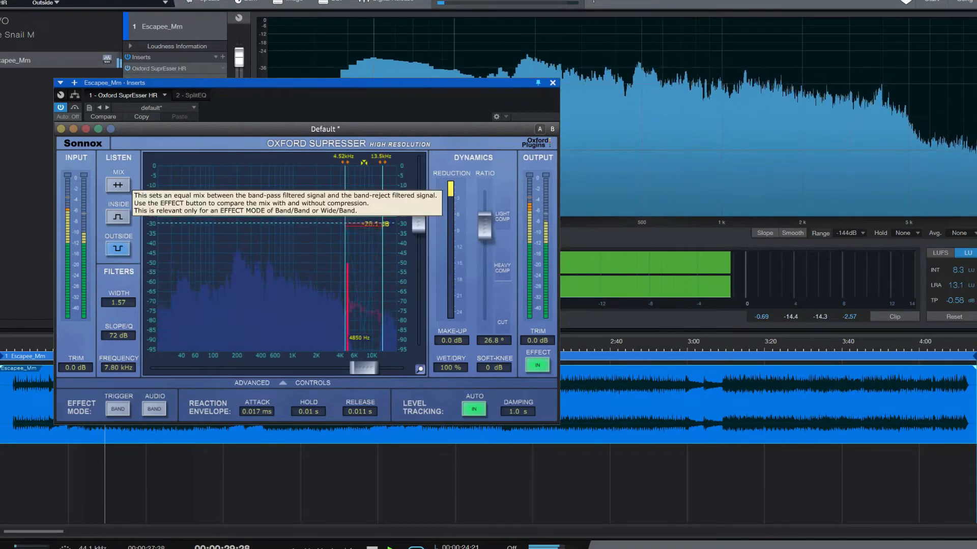
pyautogui.click(117, 185)
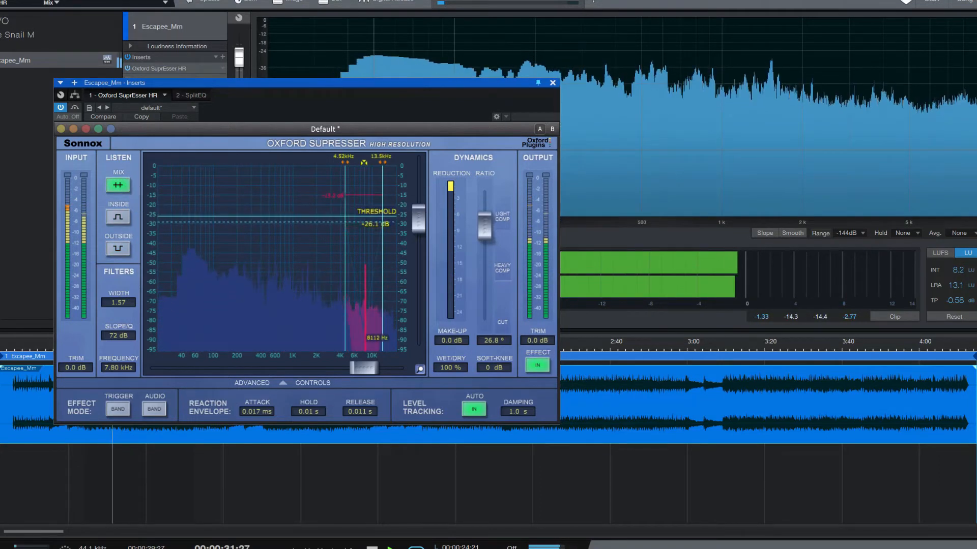
# Lower the SuprEsser threshold to -28.1 dB, comparing the full mix with the effect off and on before and after the change
pyautogui.click(538, 366)
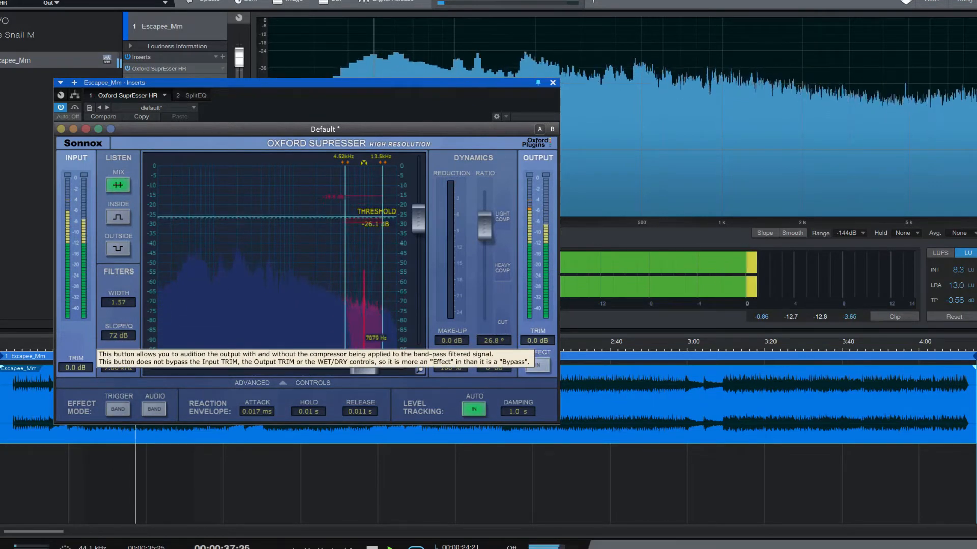
pyautogui.click(538, 366)
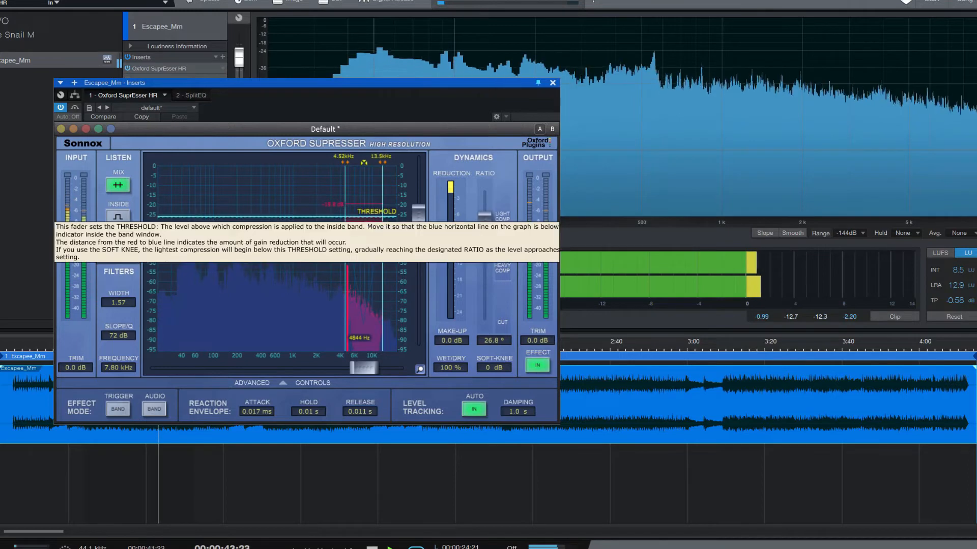
pyautogui.moveTo(418, 212); pyautogui.dragTo(418, 221)
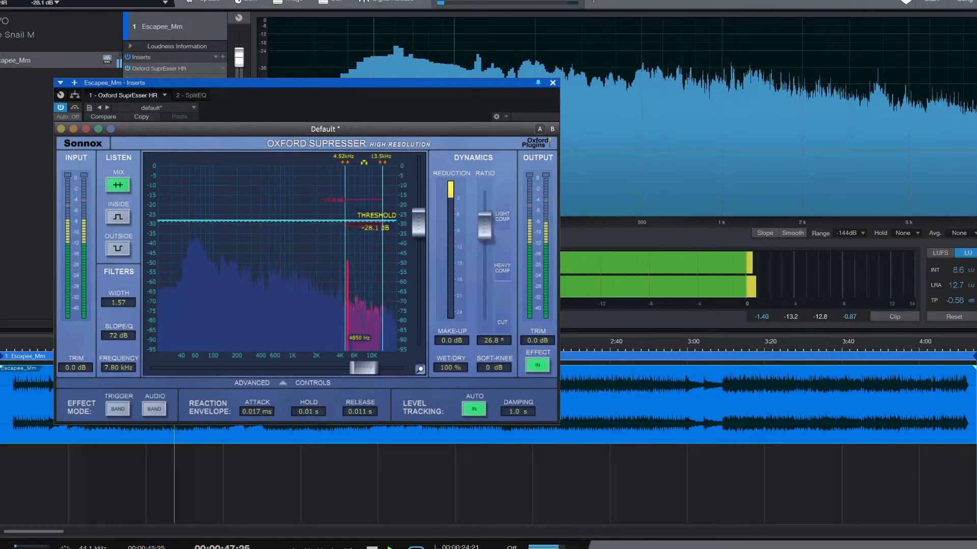
pyautogui.click(538, 366)
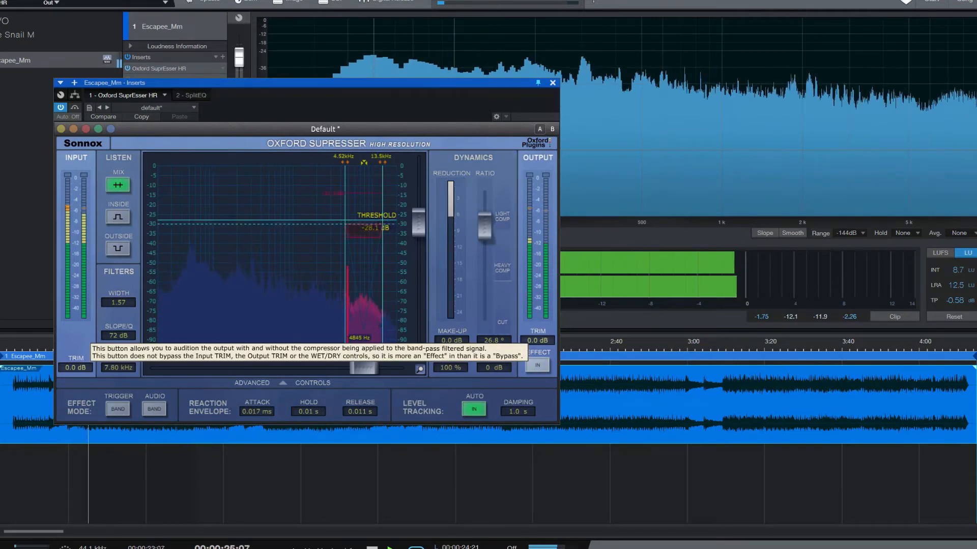
pyautogui.click(537, 365)
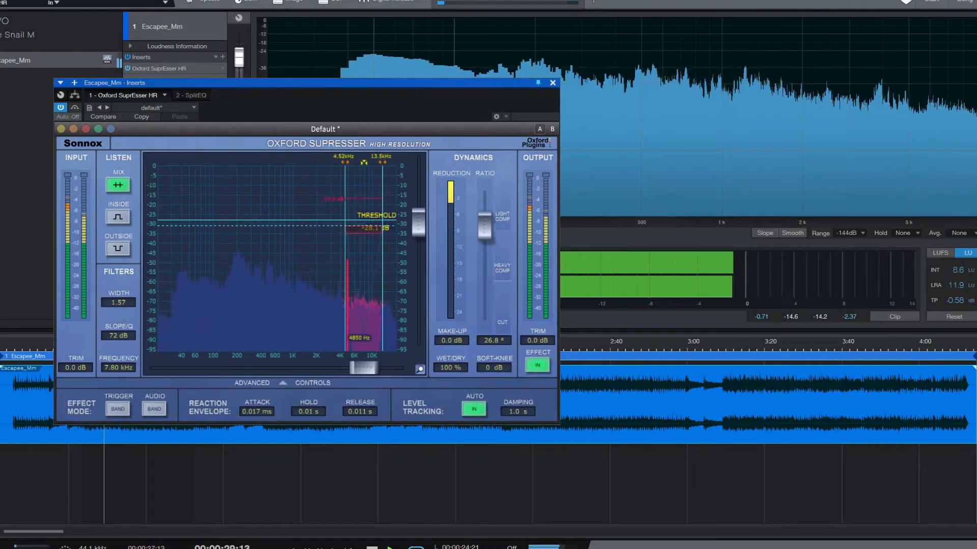
# Check the new threshold by auditioning the Inside and Outside signals, returning to Mix, and switching the effect off and back on
pyautogui.click(117, 217)
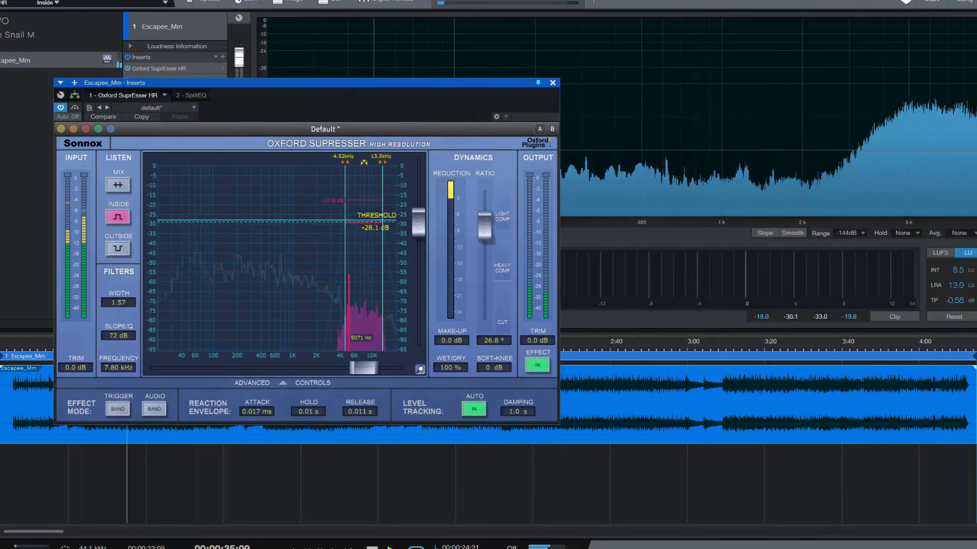
pyautogui.click(118, 249)
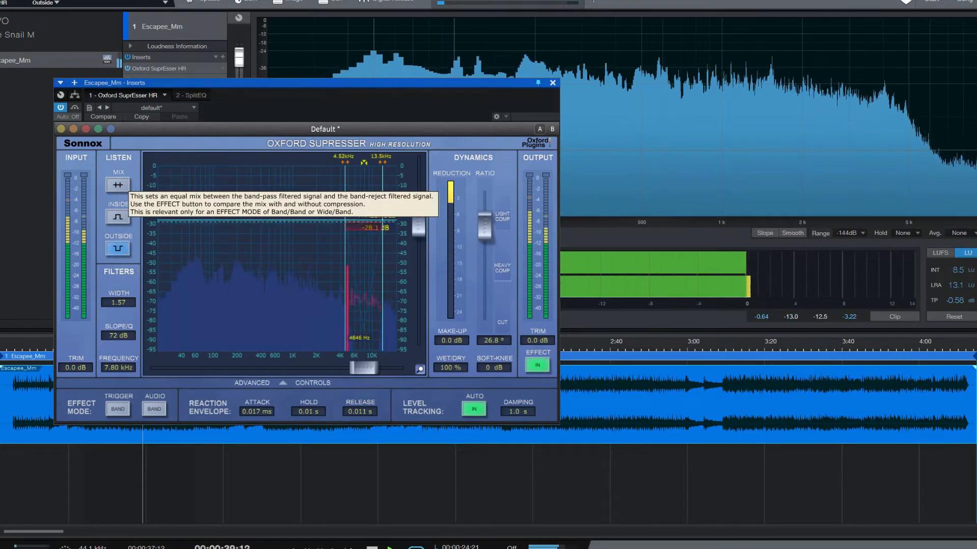
pyautogui.click(118, 184)
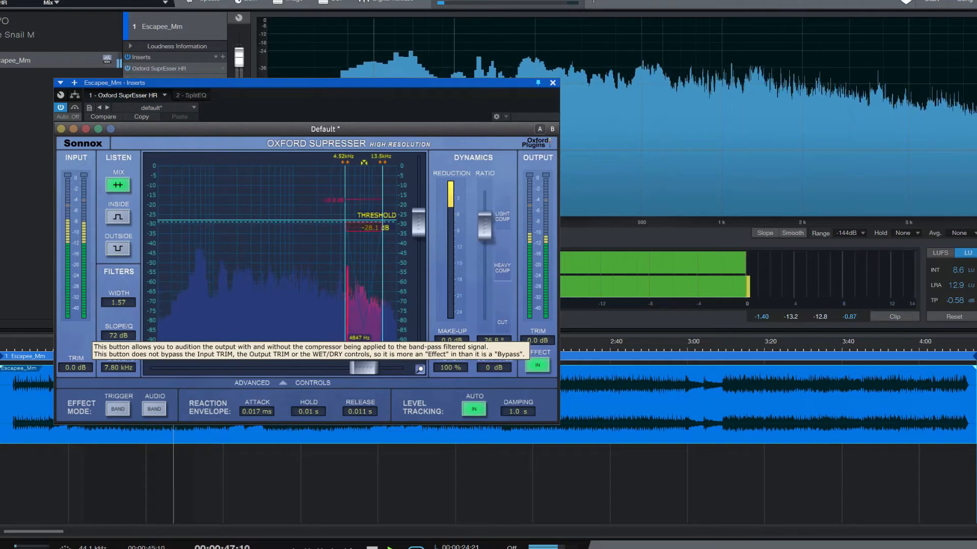
pyautogui.click(537, 366)
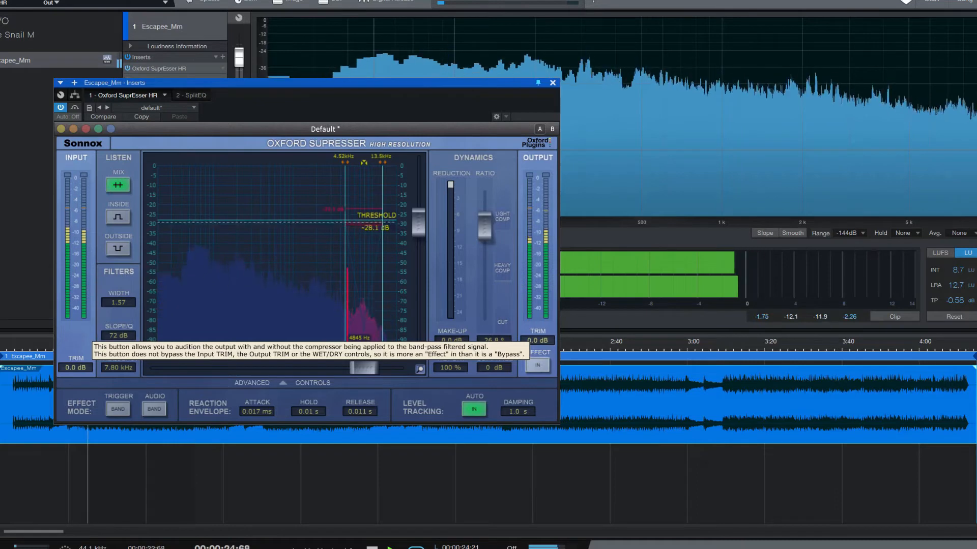
pyautogui.click(537, 366)
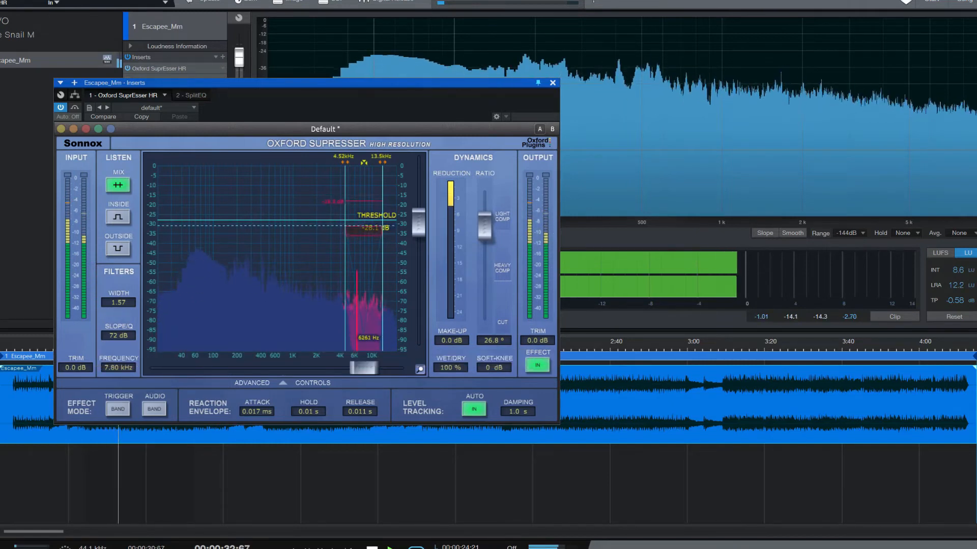
# Stop playback and move the SplitEQ window to uncover more of the Oxford SuprEsser window
pyautogui.press('space')
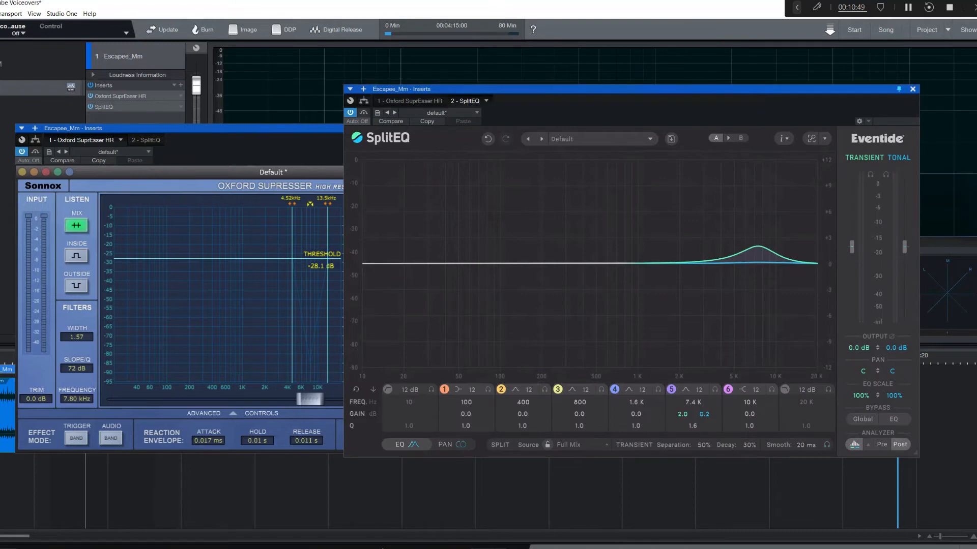
pyautogui.moveTo(559, 89); pyautogui.dragTo(604, 115)
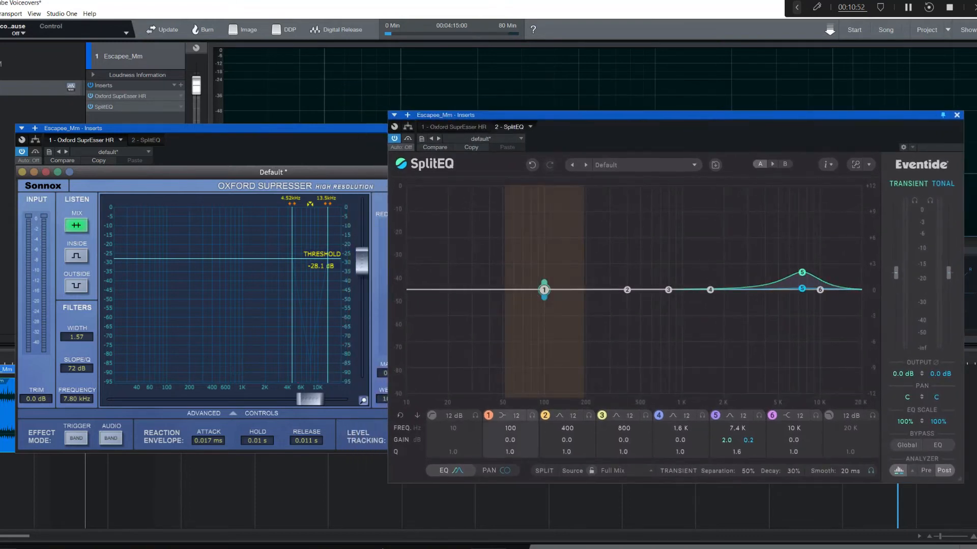